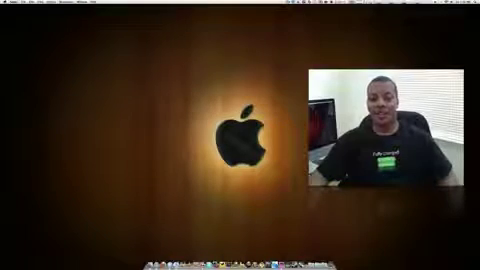
Step: Restore the minimized iTunes window showing the Air Display App Store page
left_click(183, 255)
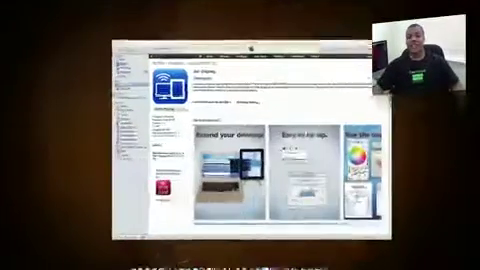